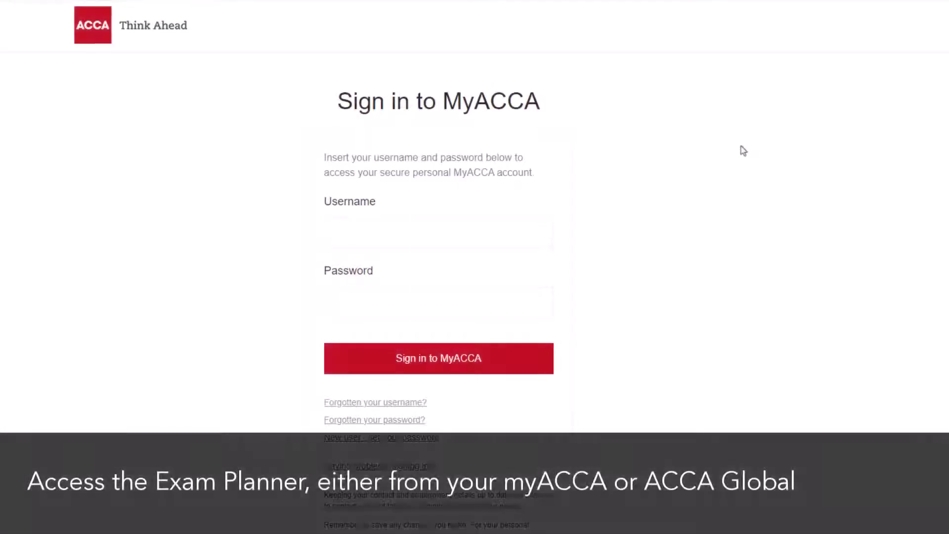
# Sign in to MyACCA with the account username and password, then open the Book an exam planner
pyautogui.click(514, 223)
pyautogui.click(477, 303)
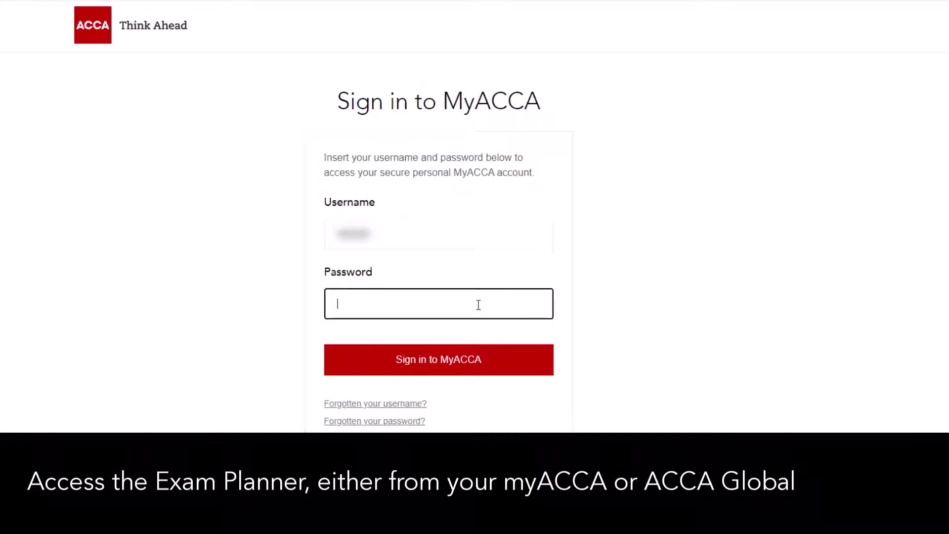
pyautogui.write('••••••••')
pyautogui.press('Return')
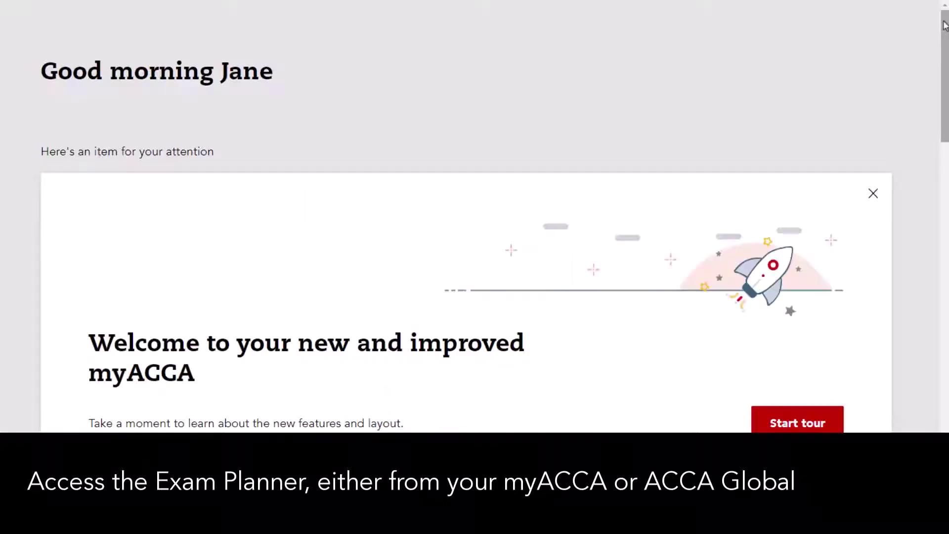
pyautogui.moveTo(944, 24); pyautogui.dragTo(935, 187)
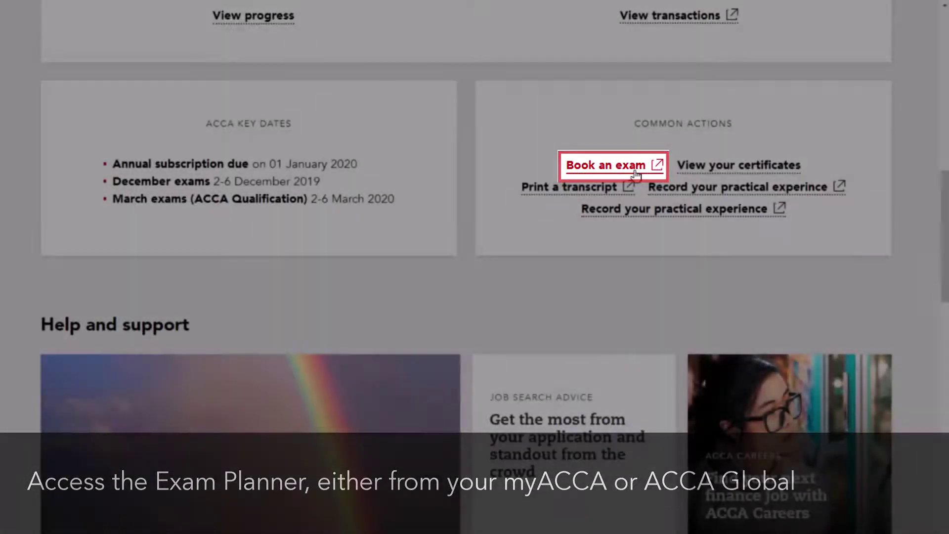
pyautogui.click(637, 174)
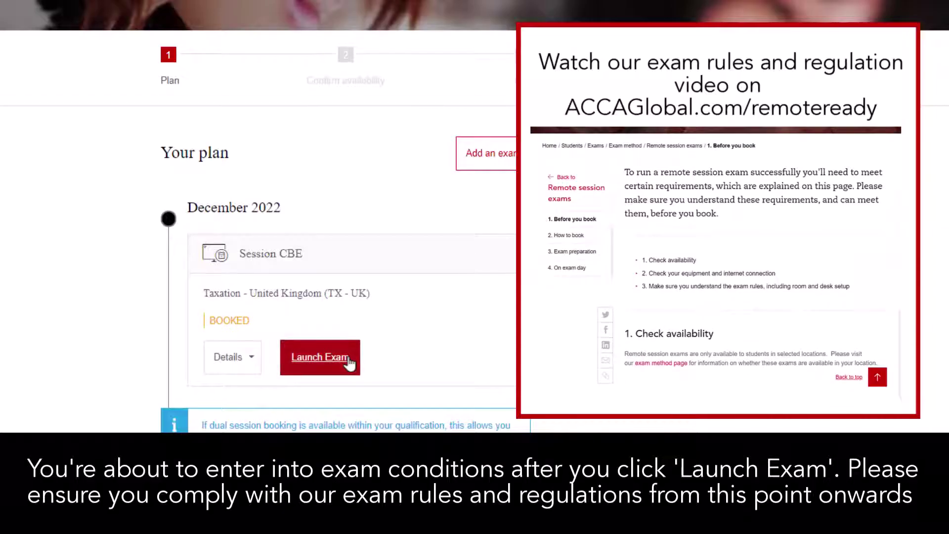
# Launch the booked December 2022 Taxation (TX - UK) exam
pyautogui.click(348, 361)
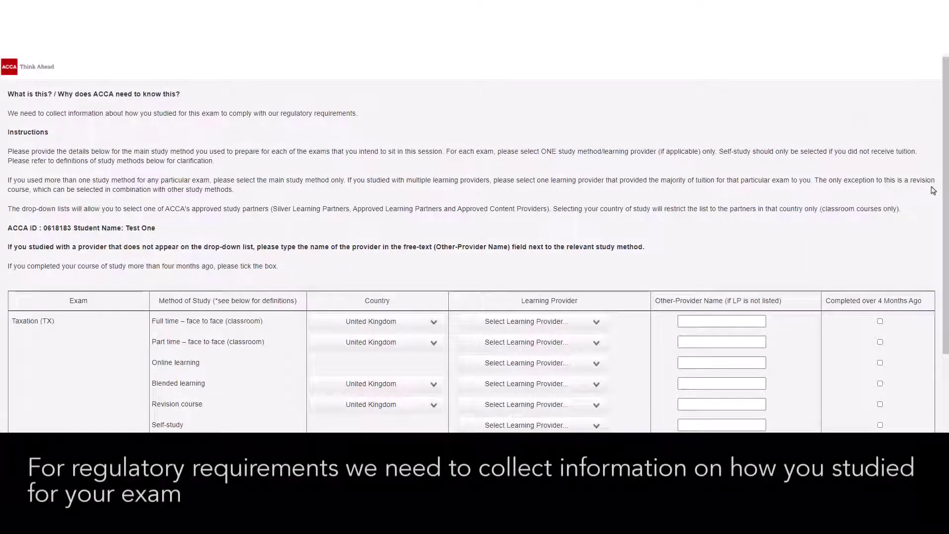
# Set Accountancy Training Solutions Ltd as the full-time classroom provider and save the answers
pyautogui.moveTo(946, 193); pyautogui.dragTo(947, 246)
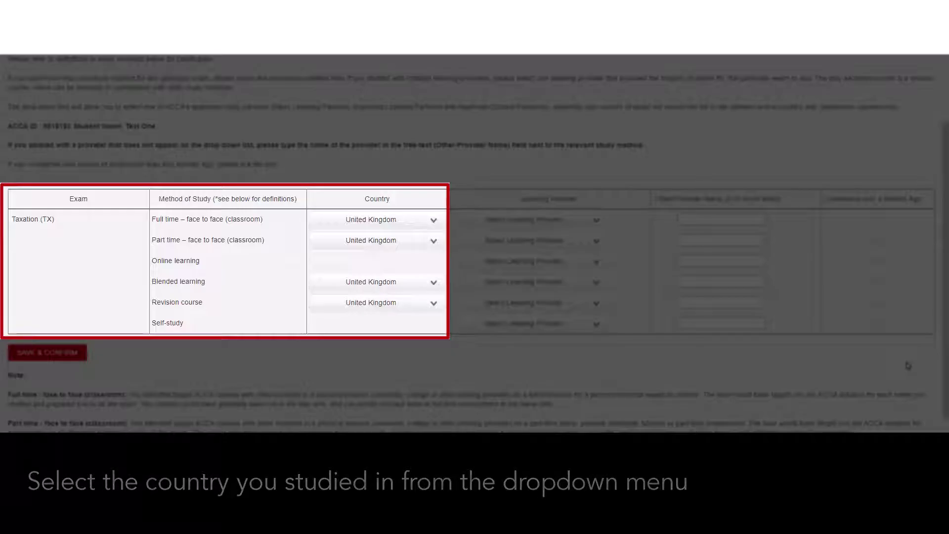
pyautogui.click(600, 220)
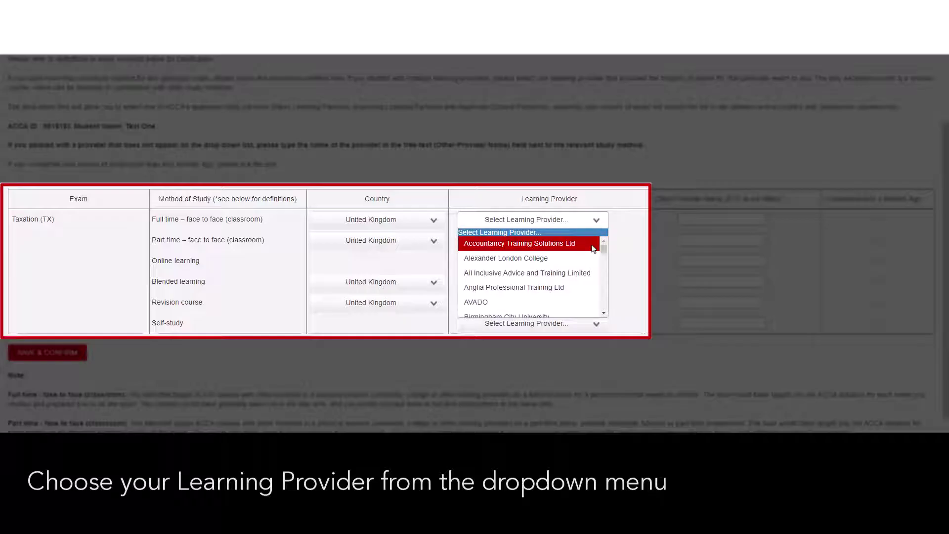
pyautogui.click(596, 245)
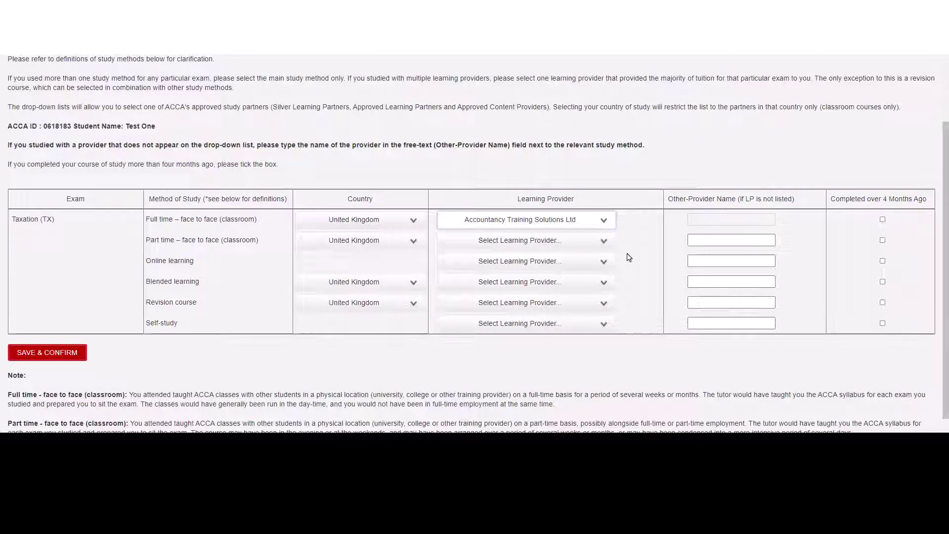
pyautogui.moveTo(947, 269); pyautogui.dragTo(947, 327)
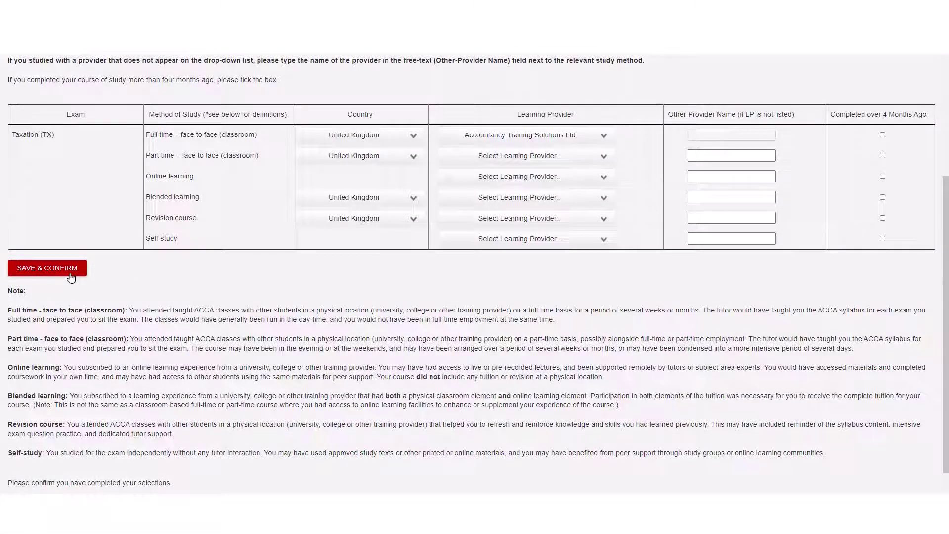
pyautogui.click(47, 268)
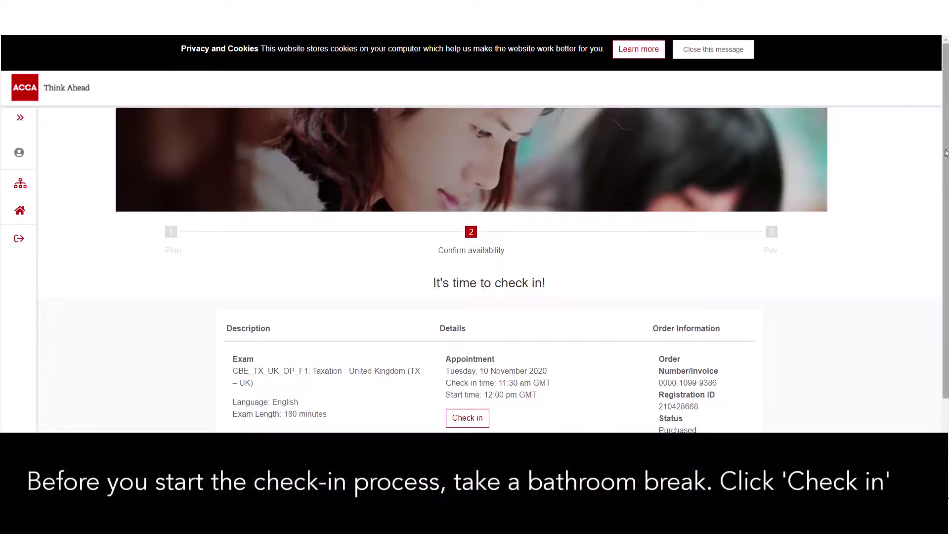
pyautogui.moveTo(946, 153); pyautogui.dragTo(936, 259)
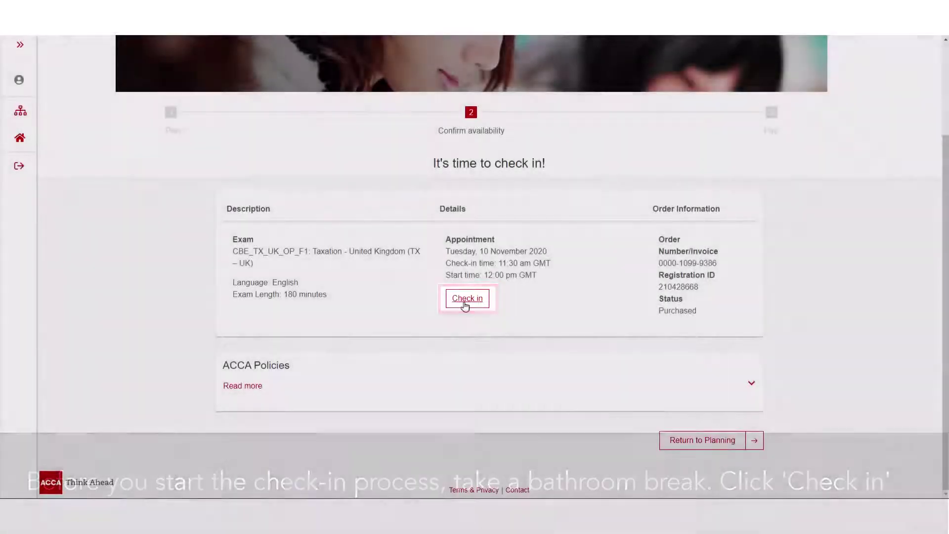
# Start check-in for the 180-minute Taxation (TX – UK) exam
pyautogui.click(465, 304)
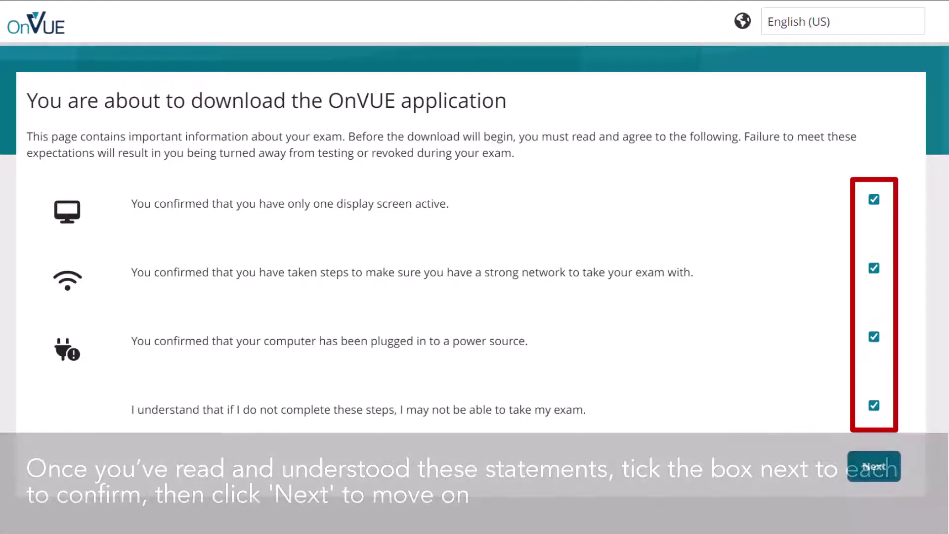
# Accept the exam statements and download the OnVUE installer
pyautogui.click(882, 465)
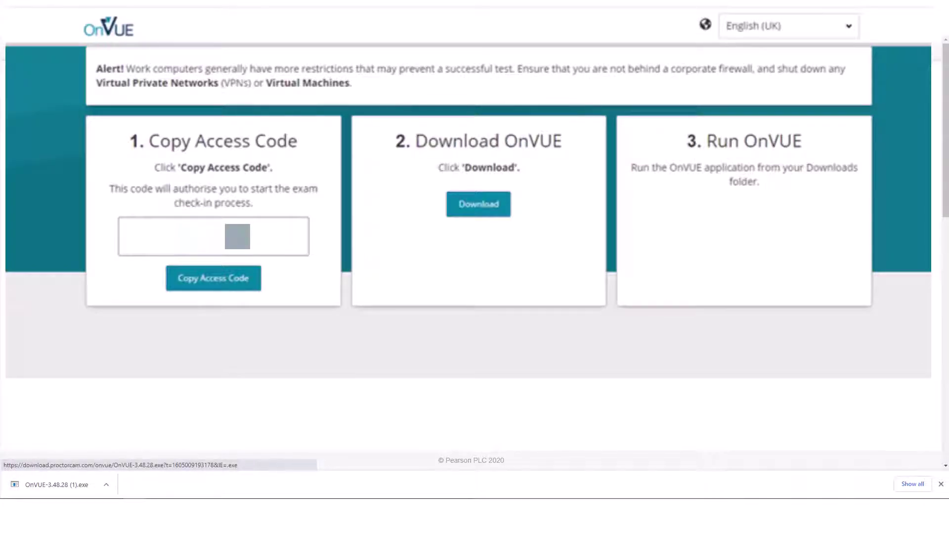
# Run the downloaded OnVUE installer and confirm the prefilled access code
pyautogui.click(39, 484)
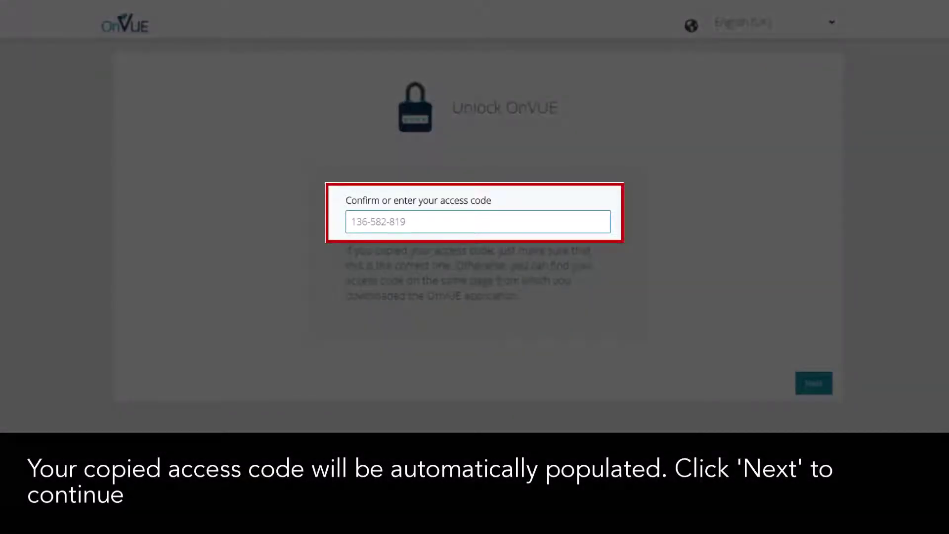
pyautogui.hotkey('shift', 'Tab')
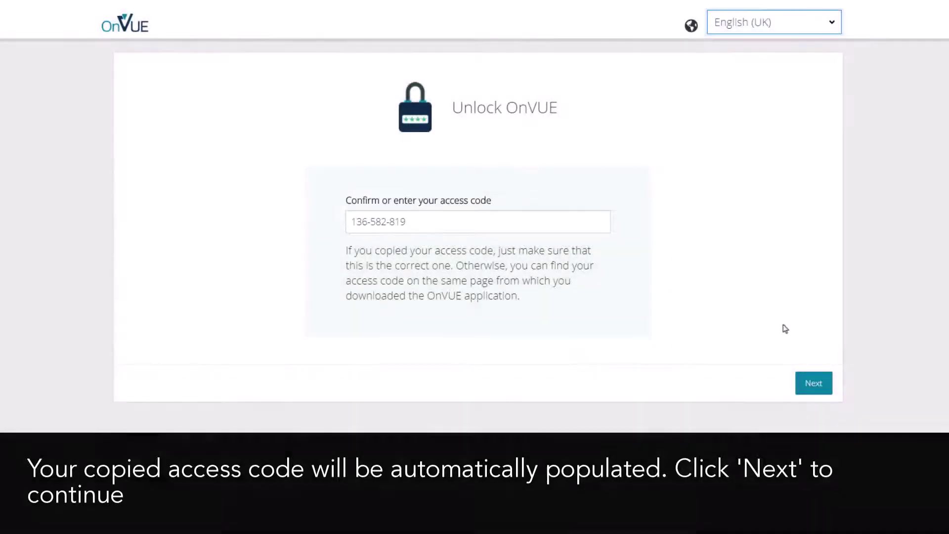
pyautogui.click(811, 382)
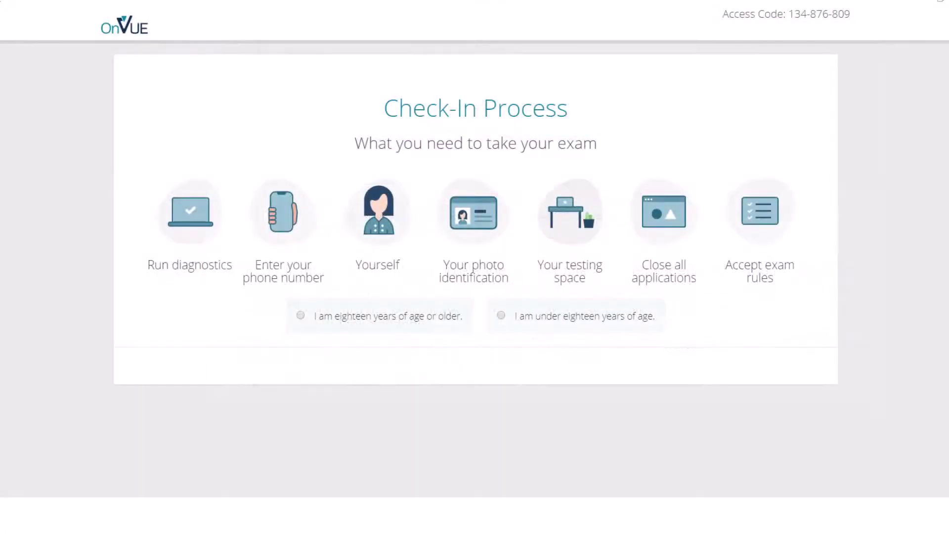
# Confirm being eighteen or older, then pass the microphone, speaker and webcam diagnostics
pyautogui.click(300, 316)
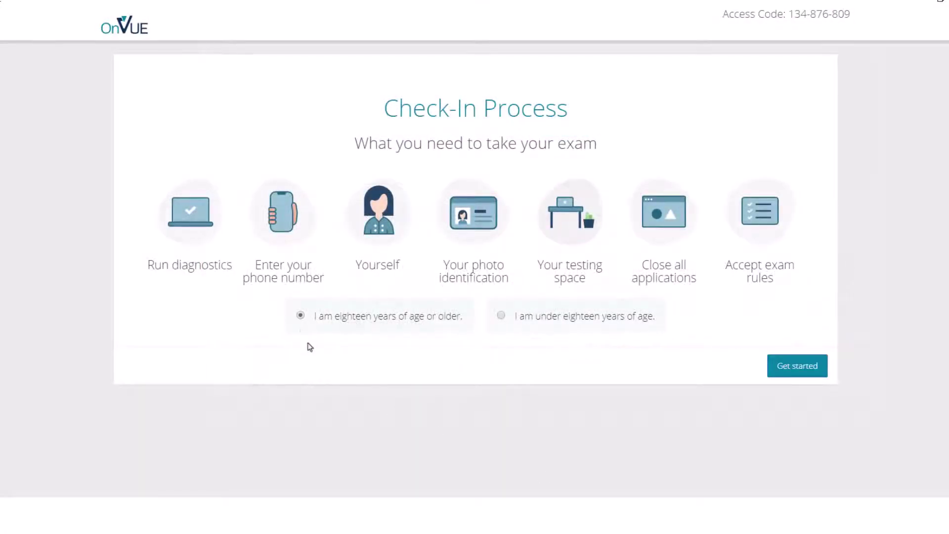
pyautogui.click(802, 372)
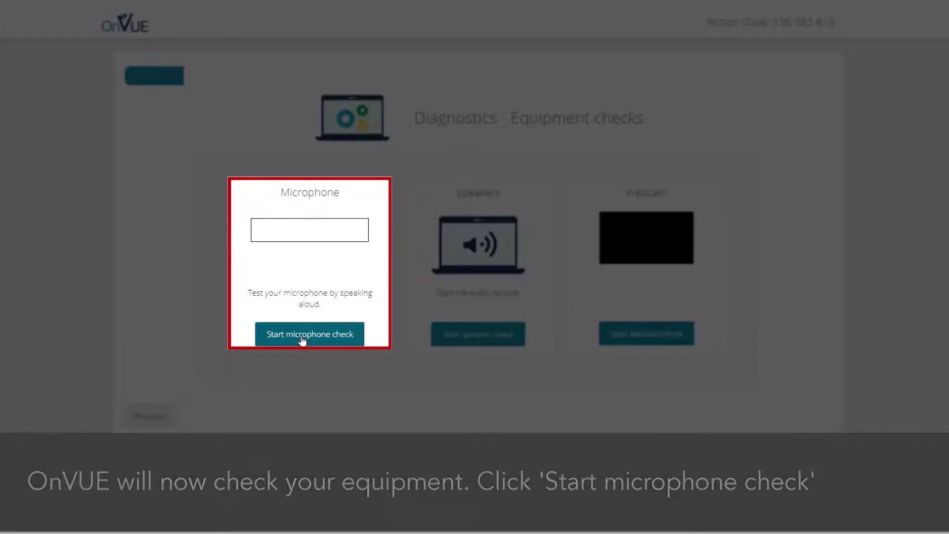
pyautogui.click(302, 341)
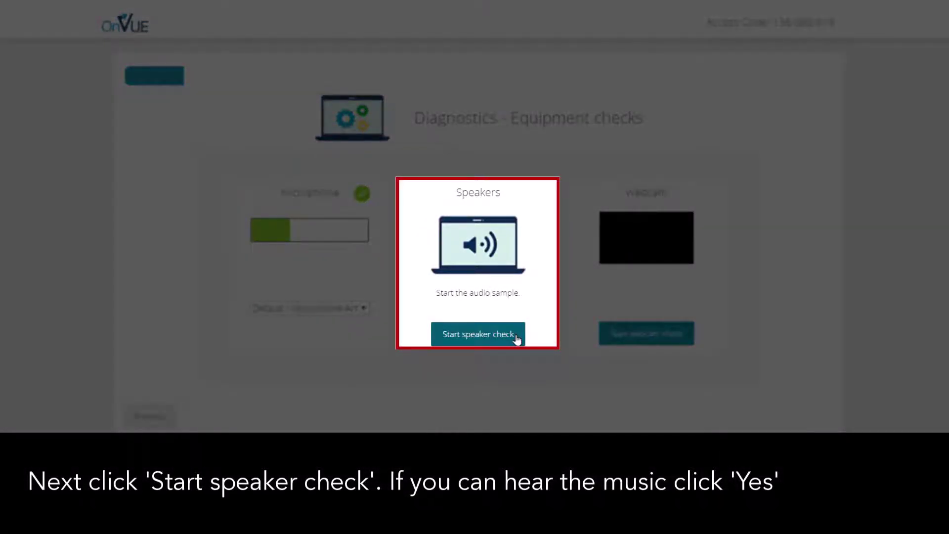
pyautogui.click(516, 340)
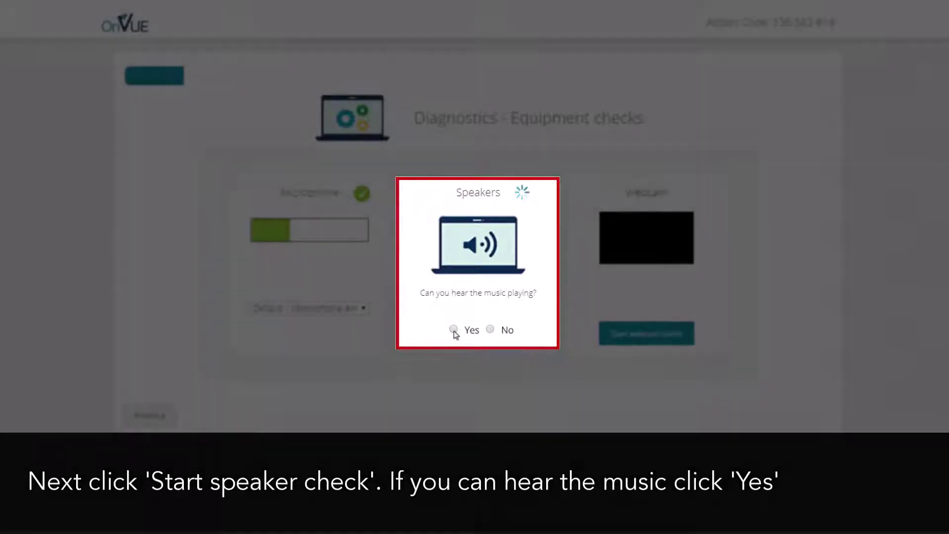
pyautogui.click(454, 331)
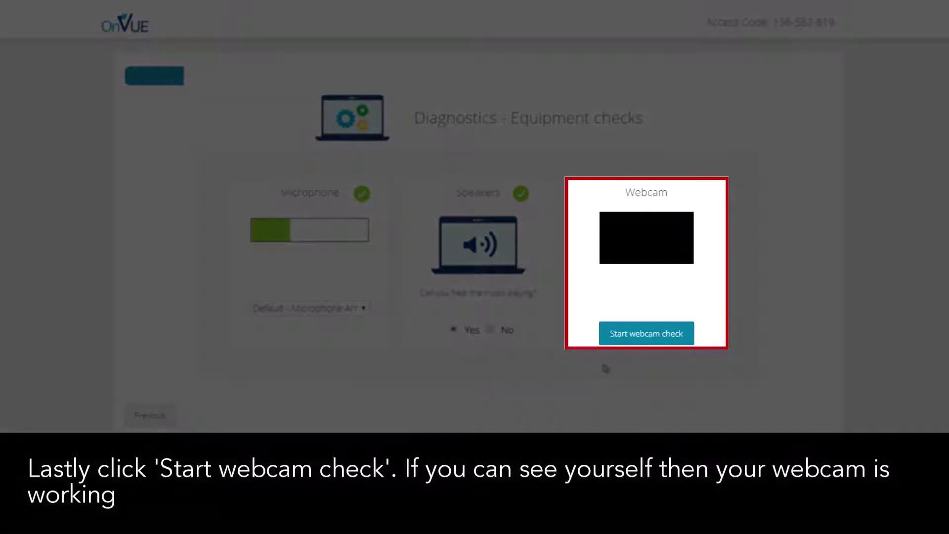
pyautogui.click(684, 338)
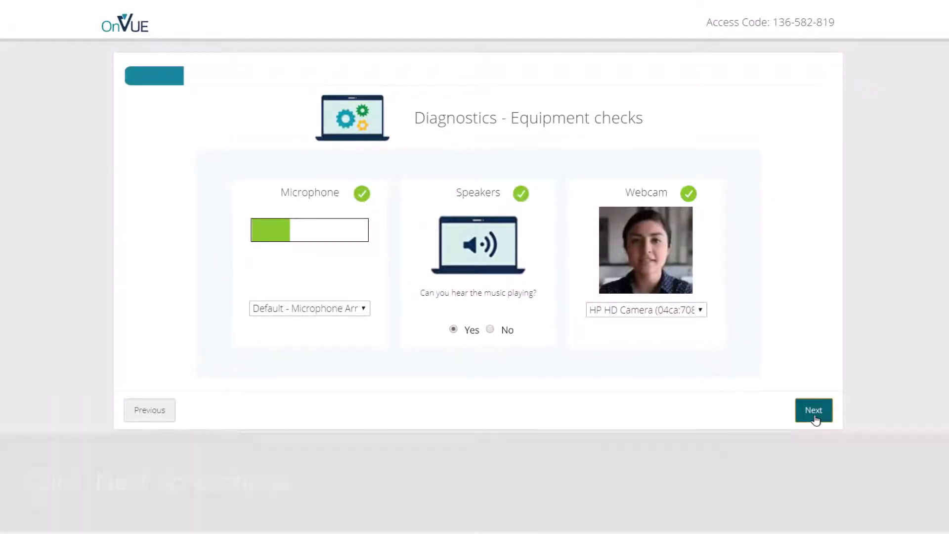
pyautogui.click(814, 411)
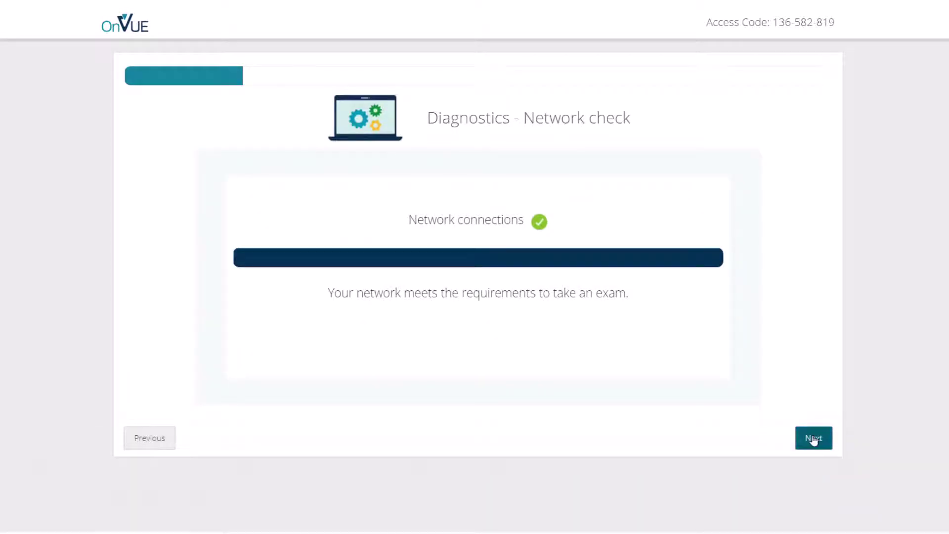
# Pass the network check and enter a UK contact phone number with country code +44
pyautogui.click(813, 438)
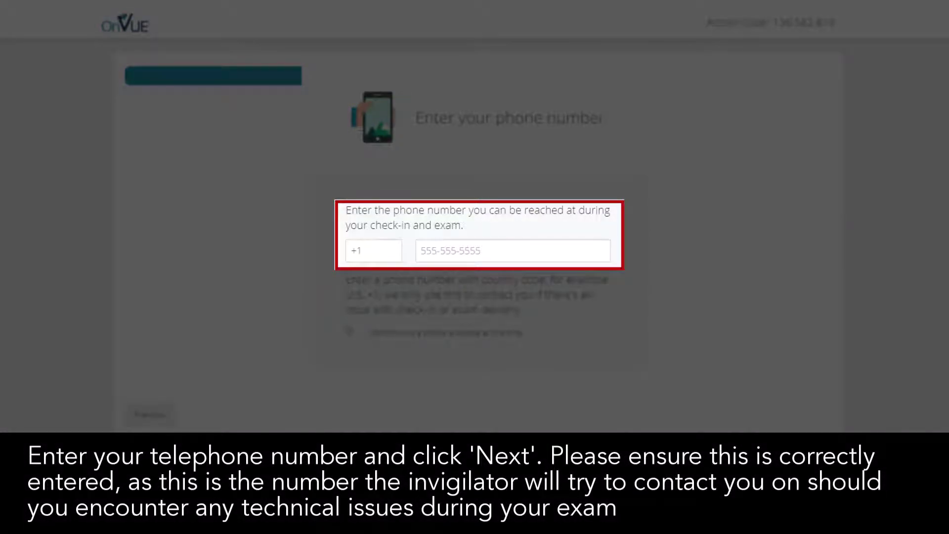
pyautogui.click(364, 256)
pyautogui.press('BackSpace')
pyautogui.press('Tab')
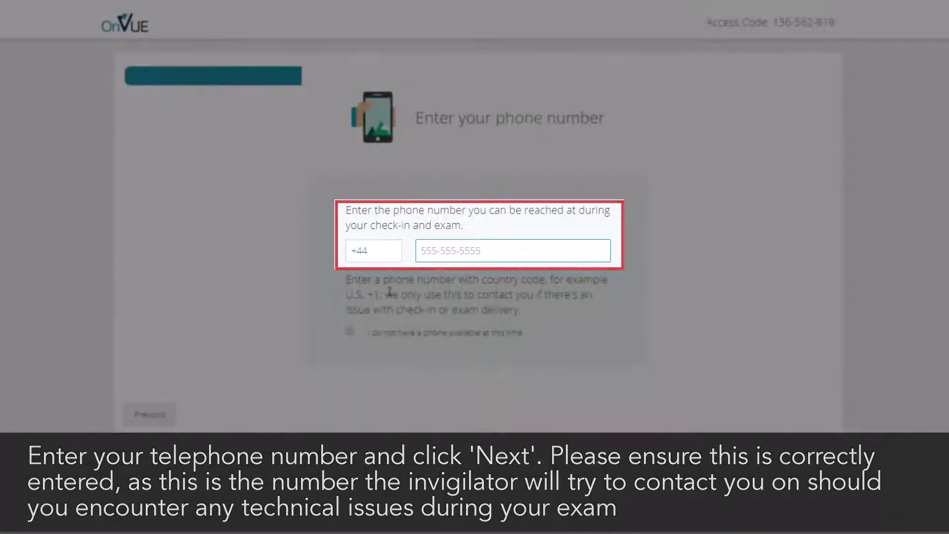
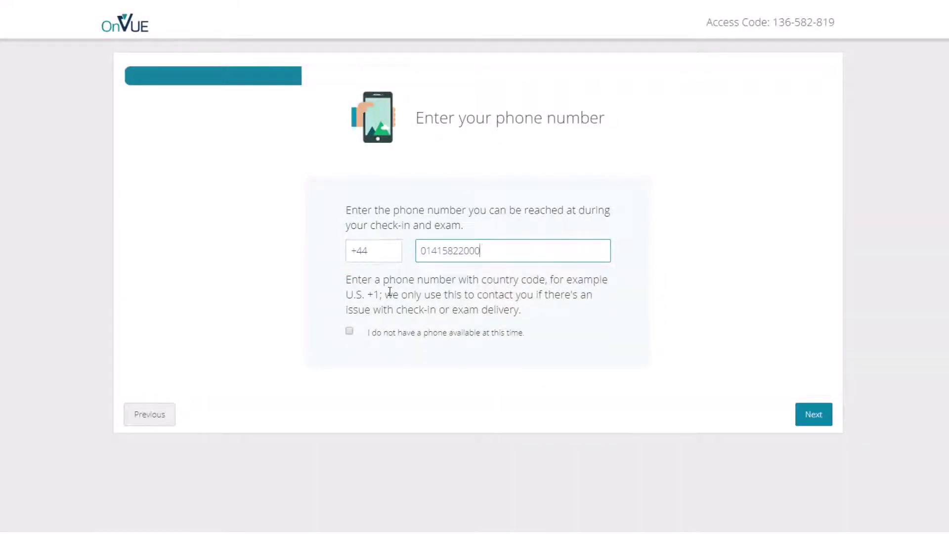
pyautogui.click(813, 415)
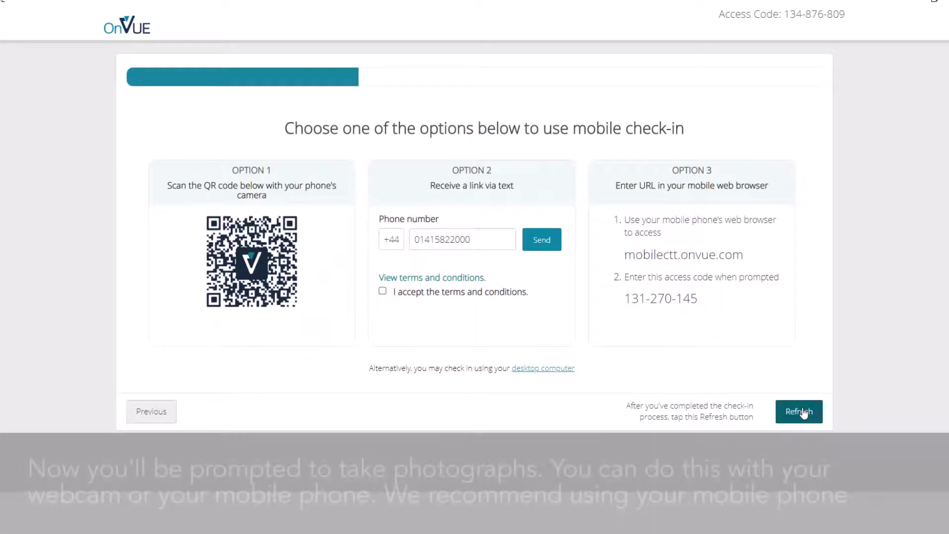